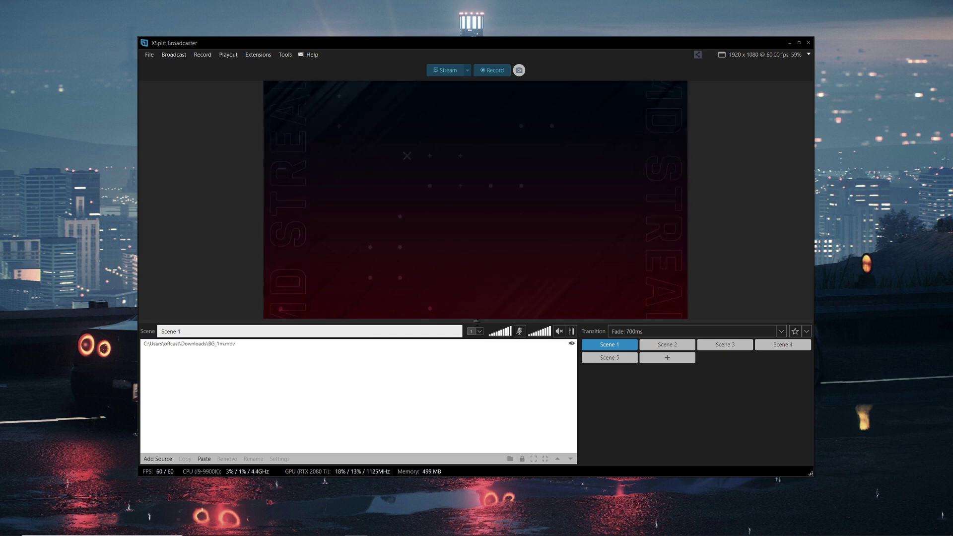
Enlarge the sources panel by moving the preview and scenes splitters, then start a local recording
mouse_move(477, 322)
mouse_down()
mouse_move(476, 129)
mouse_move(476, 172)
mouse_move(513, 347)
mouse_move(512, 208)
mouse_move(491, 311)
mouse_up()
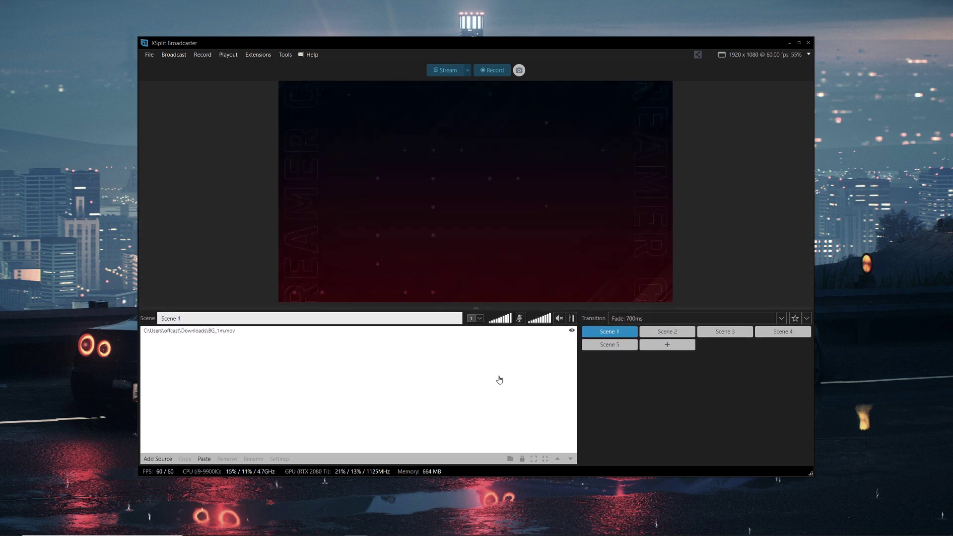
drag(577, 393, 540, 393)
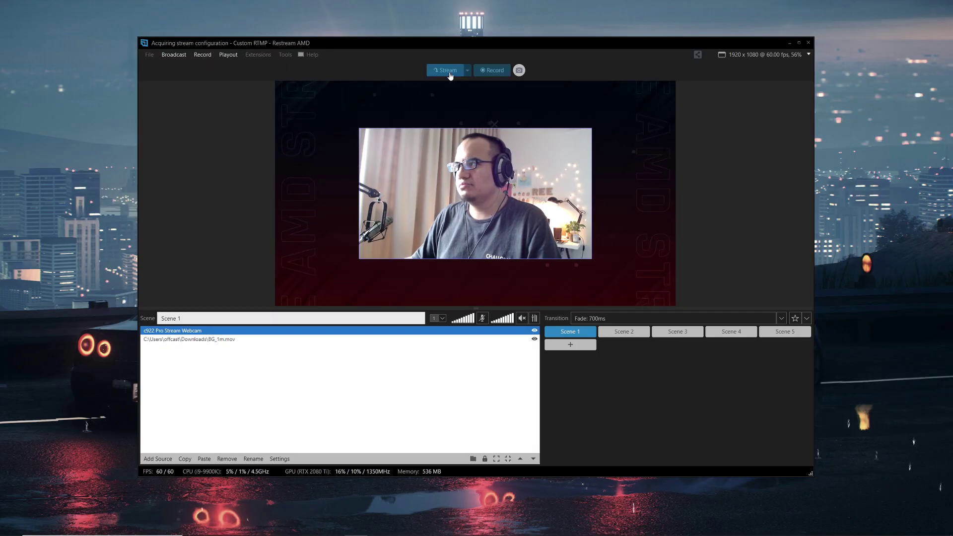
click(493, 72)
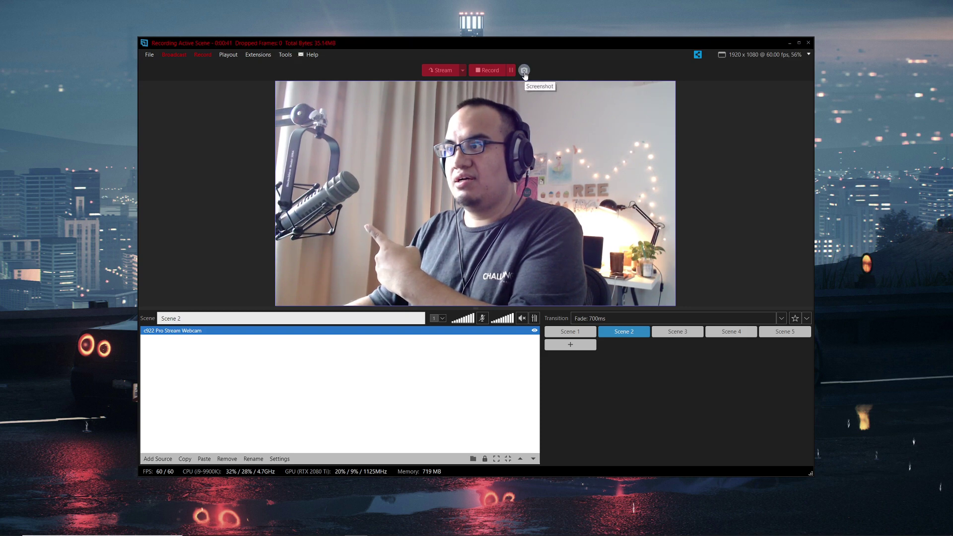
Take a screenshot, resize and raise the CLICK BAIT WOW caption to fit the frame, then screenshot again
click(524, 71)
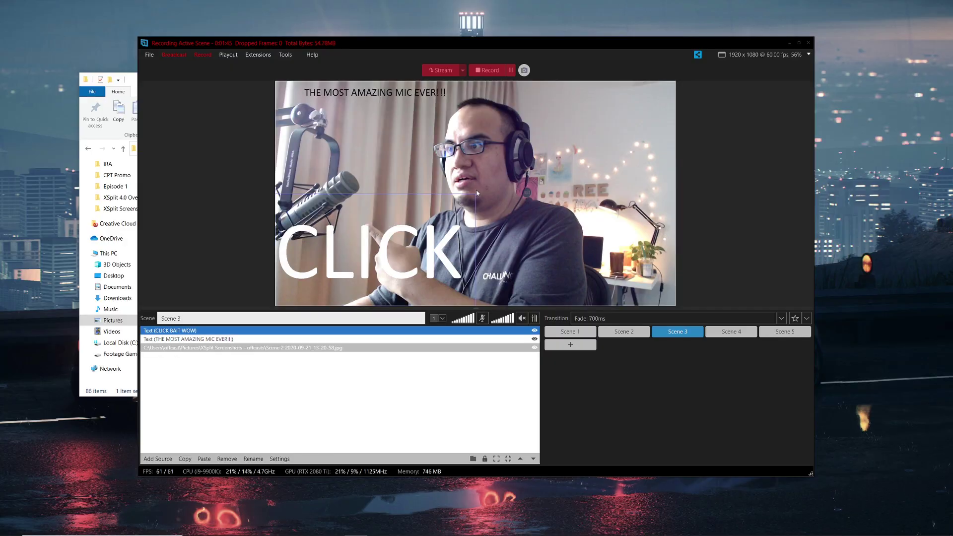
drag(630, 230, 668, 245)
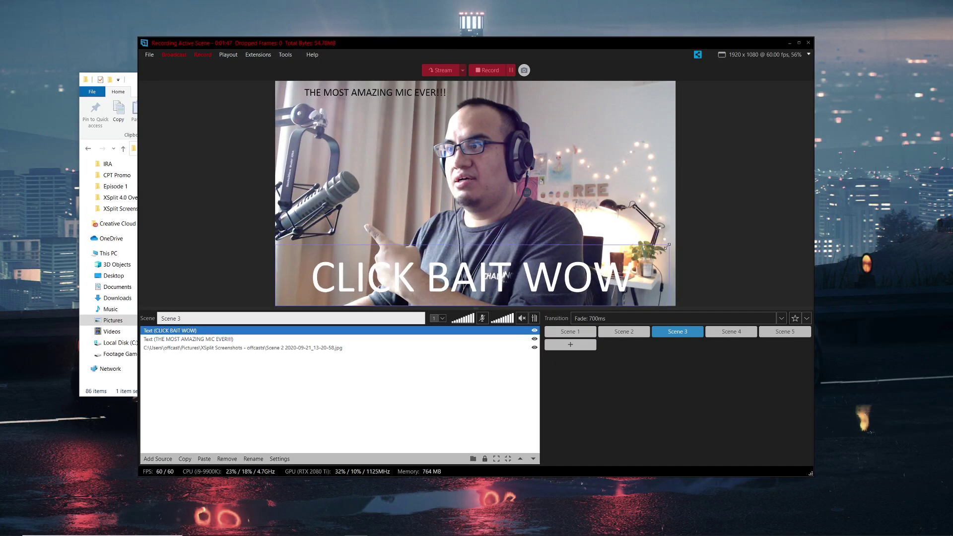
drag(620, 293, 574, 292)
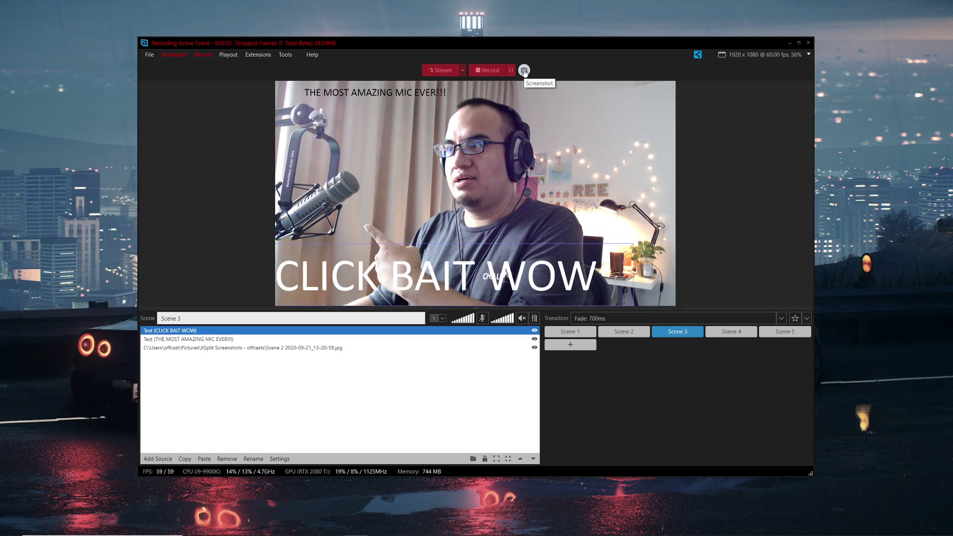
click(524, 71)
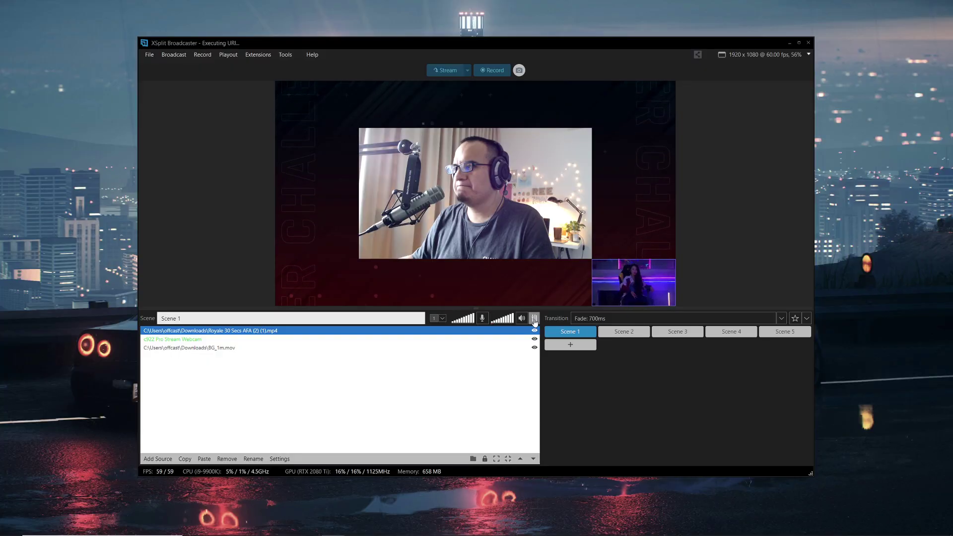
Open the Audio Mixer showing RME Babyface Pro mic, Default Speakers and Stream Only levels
click(535, 319)
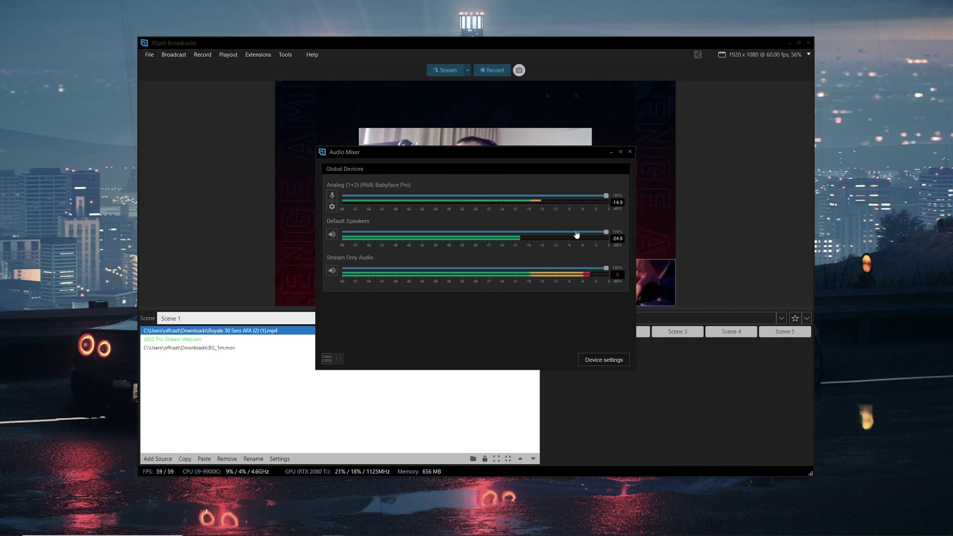
Switch the Audio Mixer to vertical faders and set the STREAM ONLY volume to 100
click(338, 359)
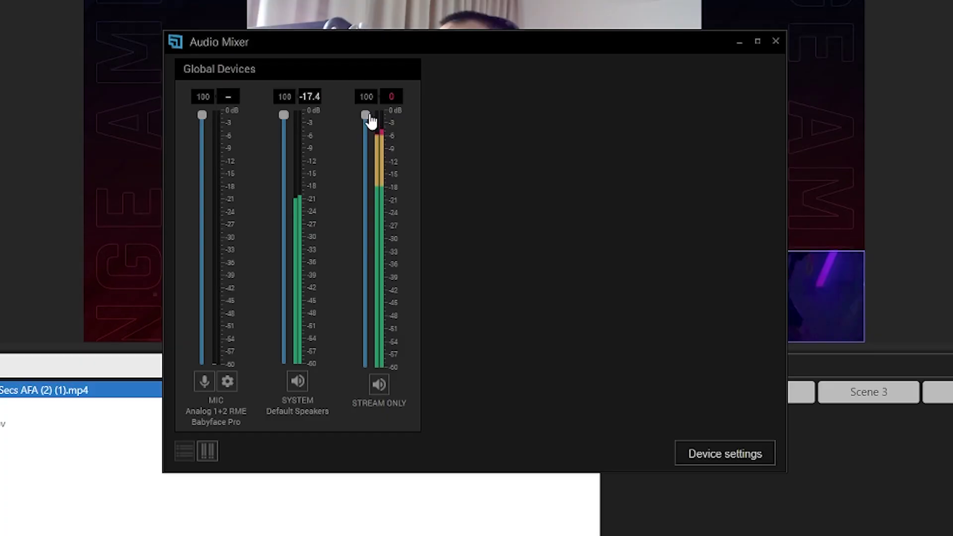
drag(365, 113, 360, 203)
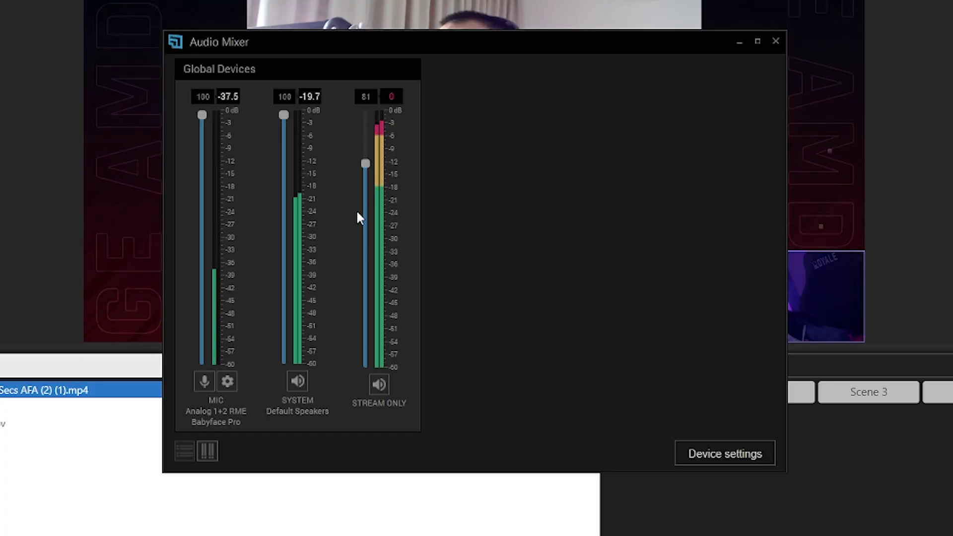
drag(366, 291, 367, 152)
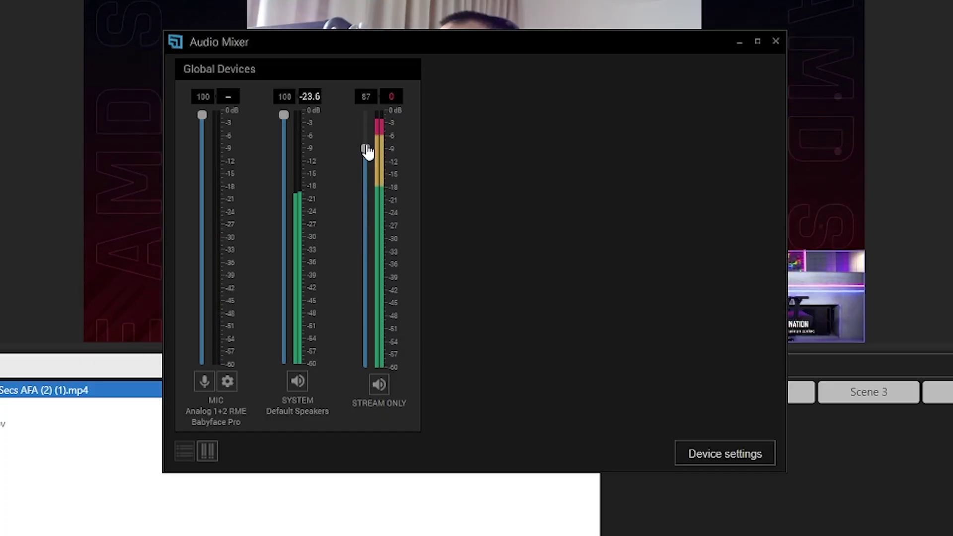
drag(365, 275, 370, 102)
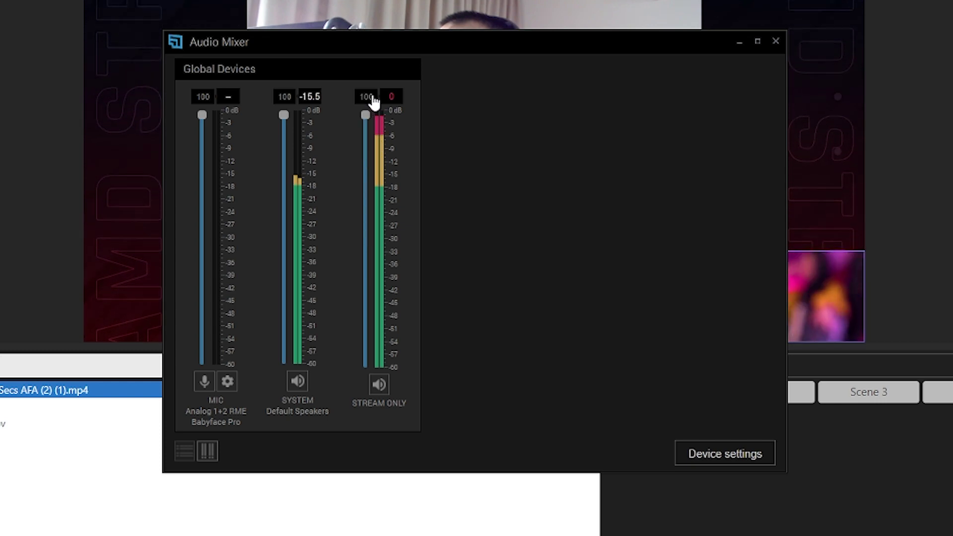
Mute and unmute STREAM ONLY, then set the clip's Audio Output to Stream Only
click(378, 385)
click(379, 391)
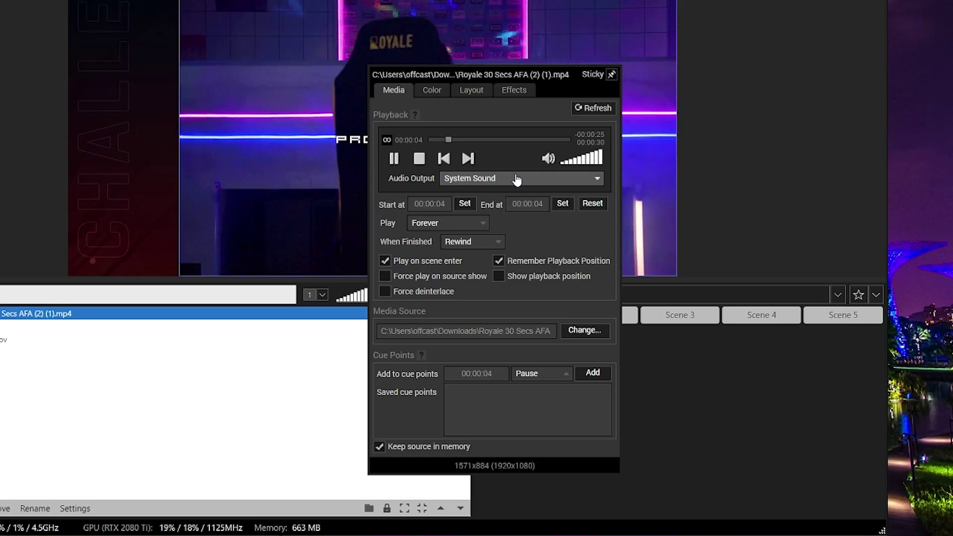
click(516, 178)
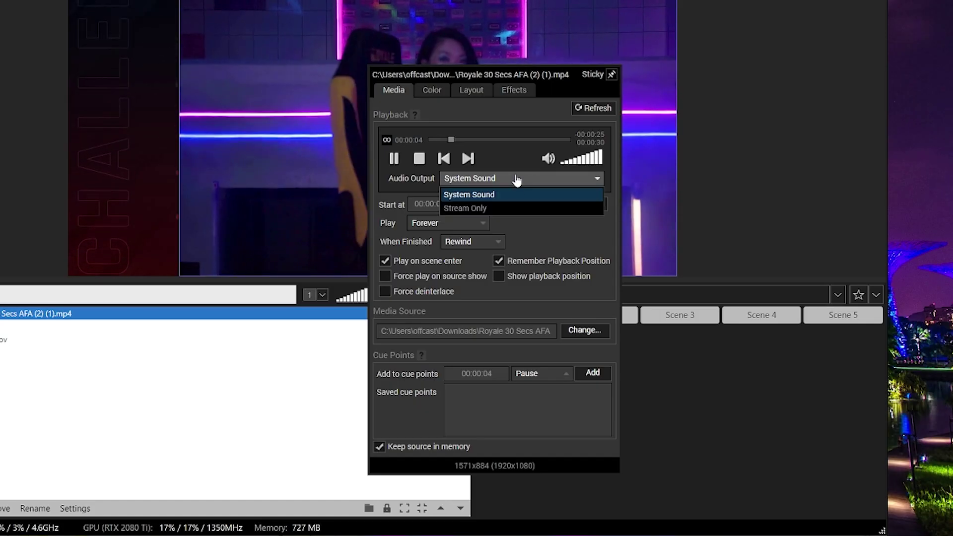
click(516, 209)
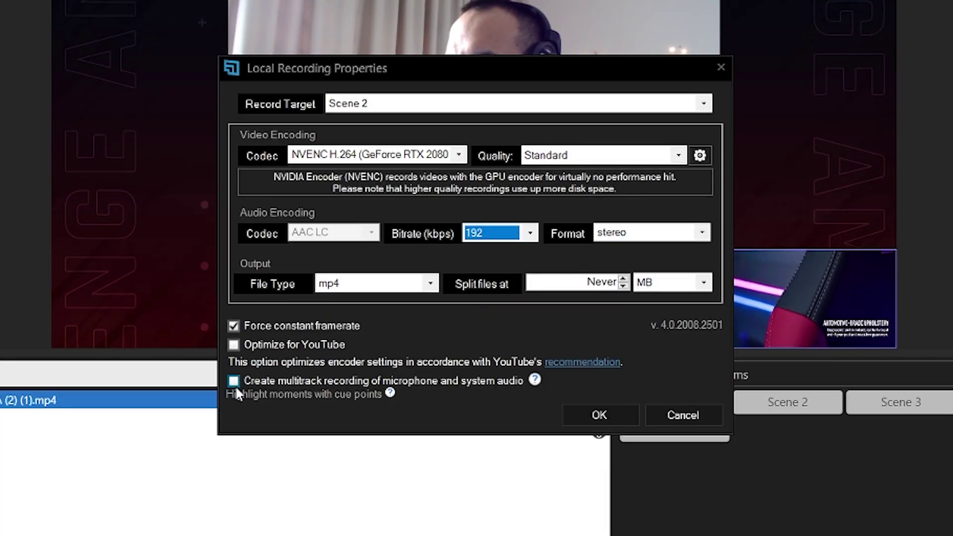
Enable multitrack mic and system audio recording, then show the recorded clip's Mixed Audio track list
click(236, 377)
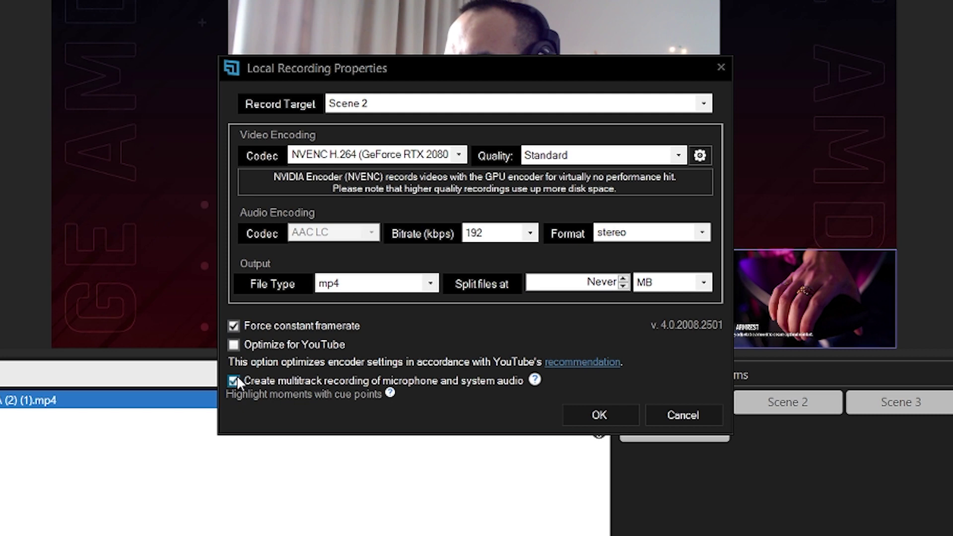
click(598, 415)
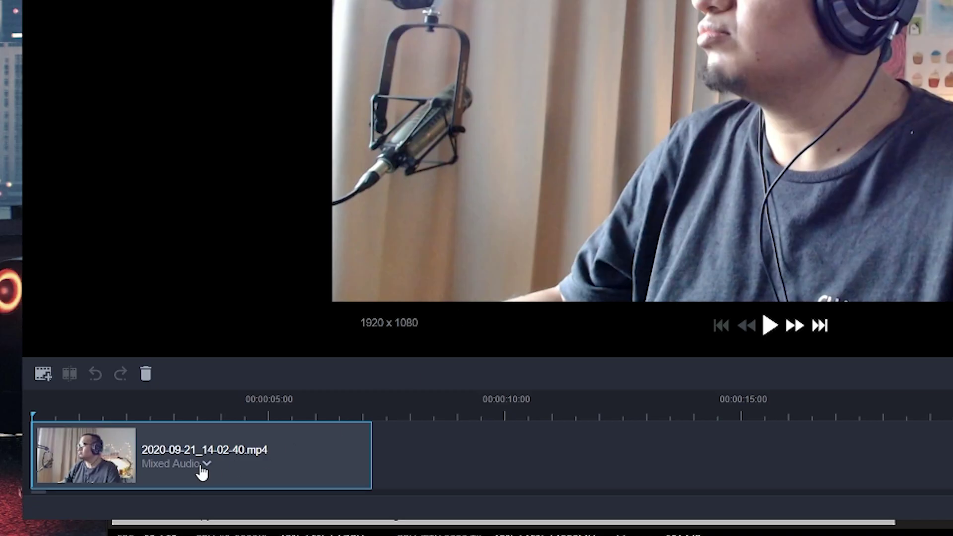
click(203, 467)
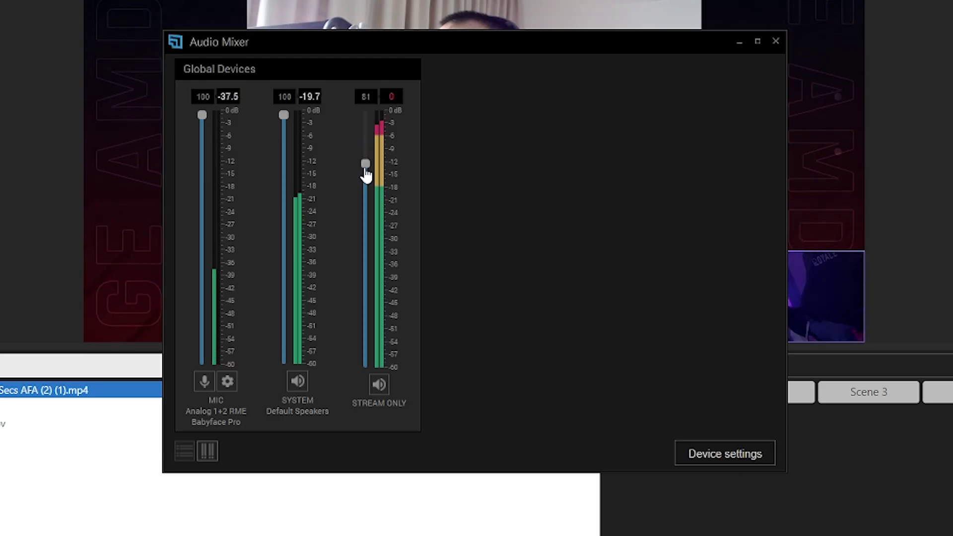
Push the Stream Only fader to full and open Audio Effects for the RME Babyface Pro mic
drag(365, 185, 367, 152)
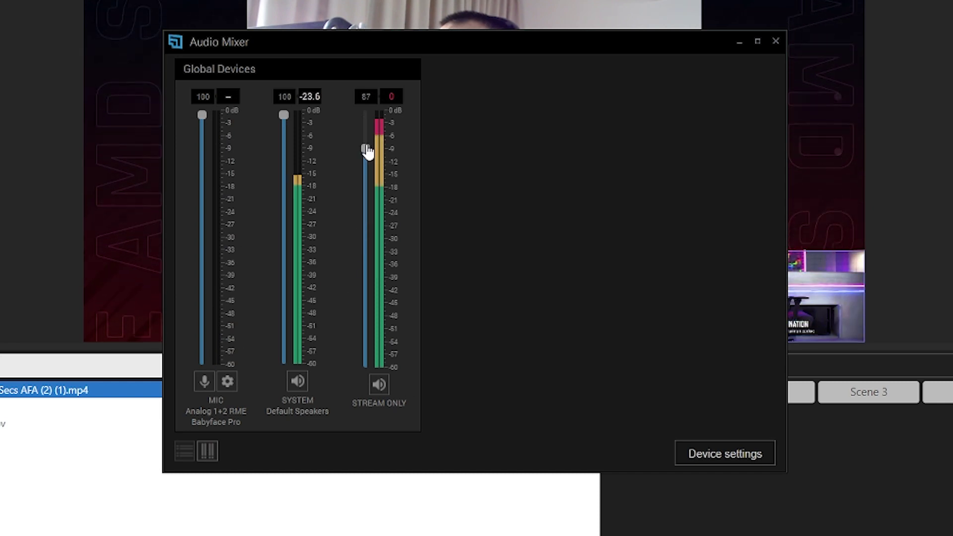
drag(349, 278, 371, 86)
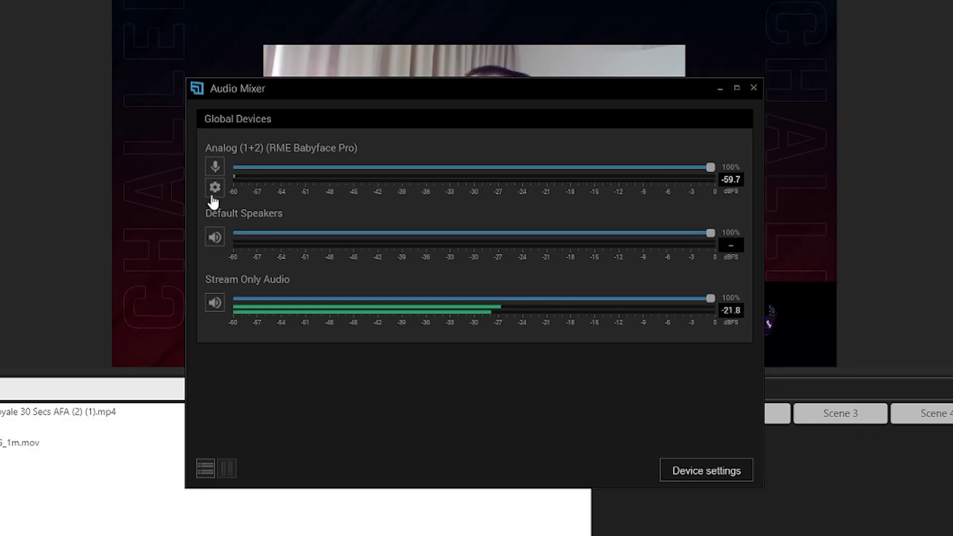
click(214, 188)
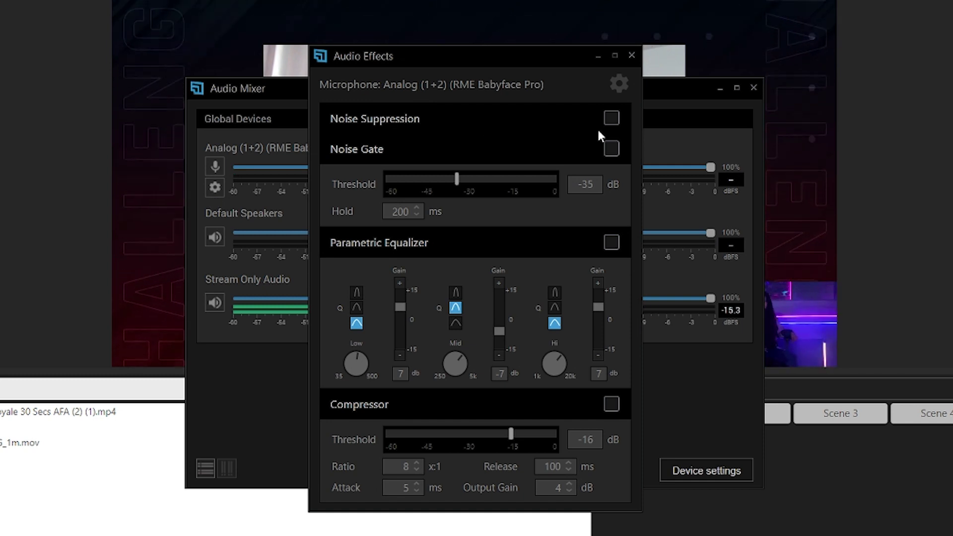
Enable Noise Suppression in the RME Babyface Pro microphone's Audio Effects
click(611, 119)
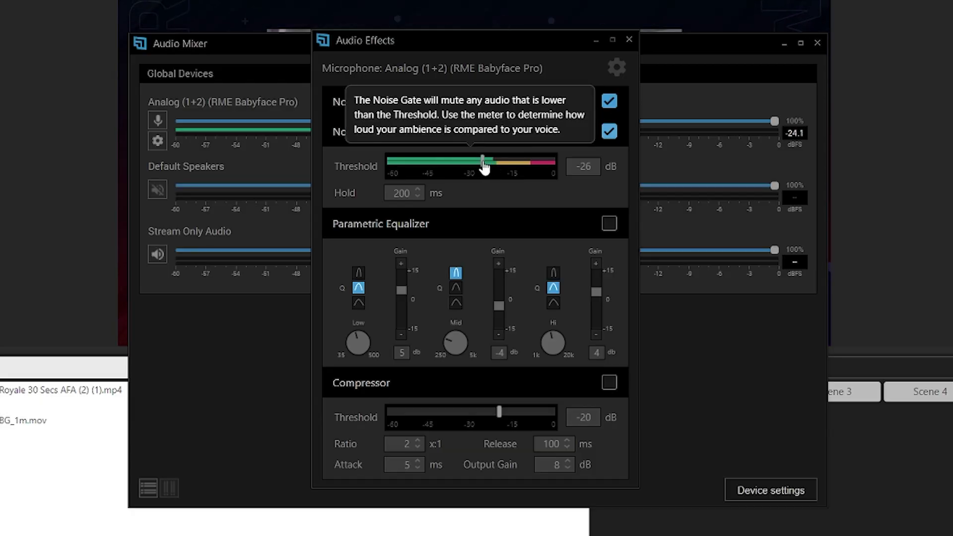
Set the mic's Noise Gate Threshold slider to -22 dB
drag(485, 160, 494, 166)
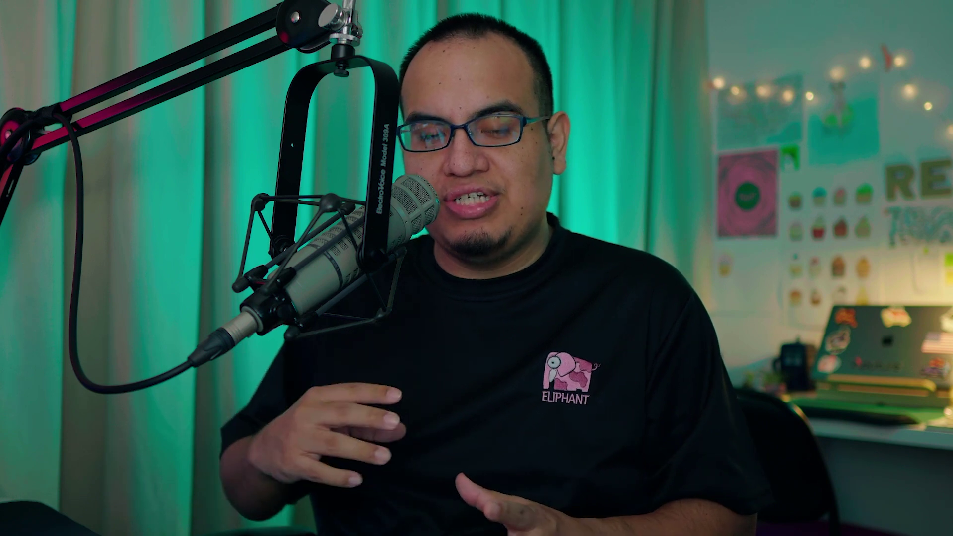
Give the EQ Low band a medium Q and move the Mid band's centre to about 4,152 Hz
click(350, 292)
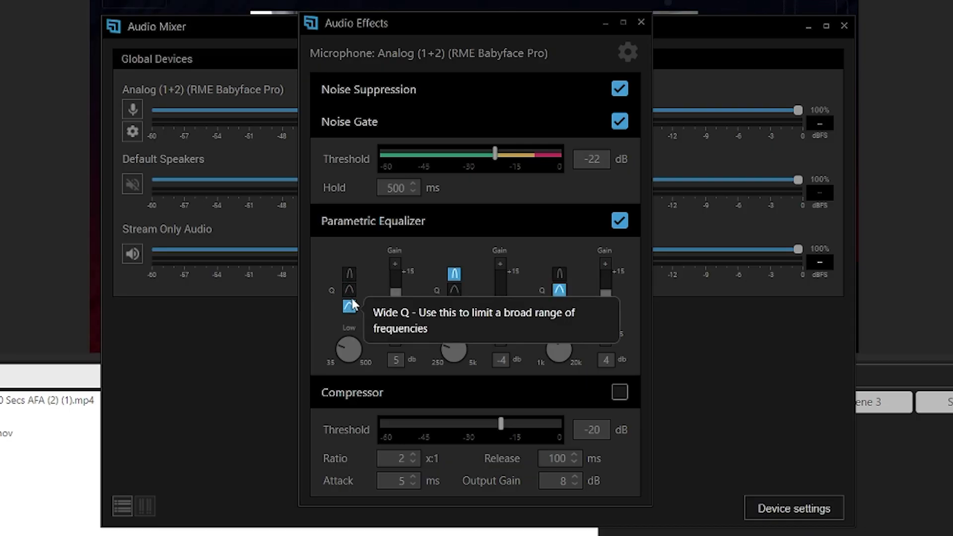
click(350, 292)
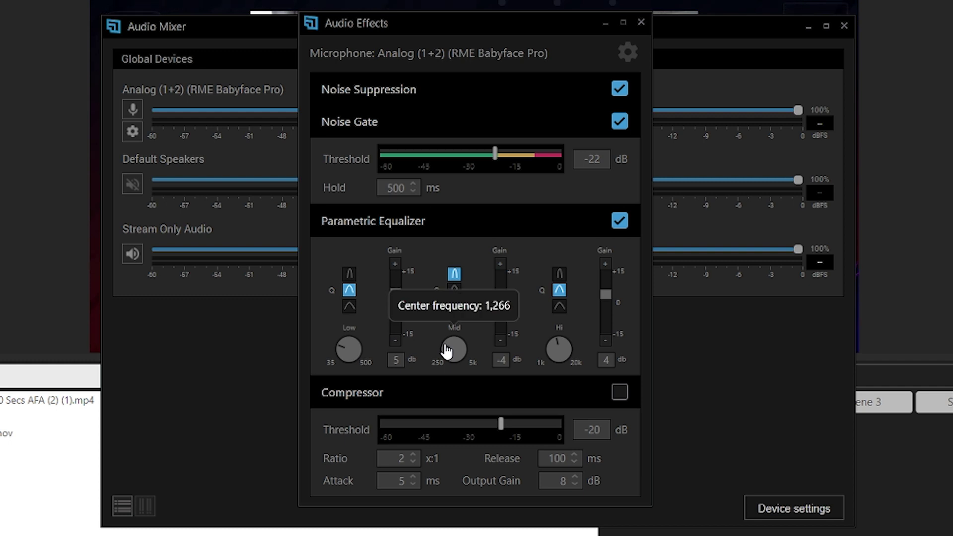
drag(462, 343, 462, 355)
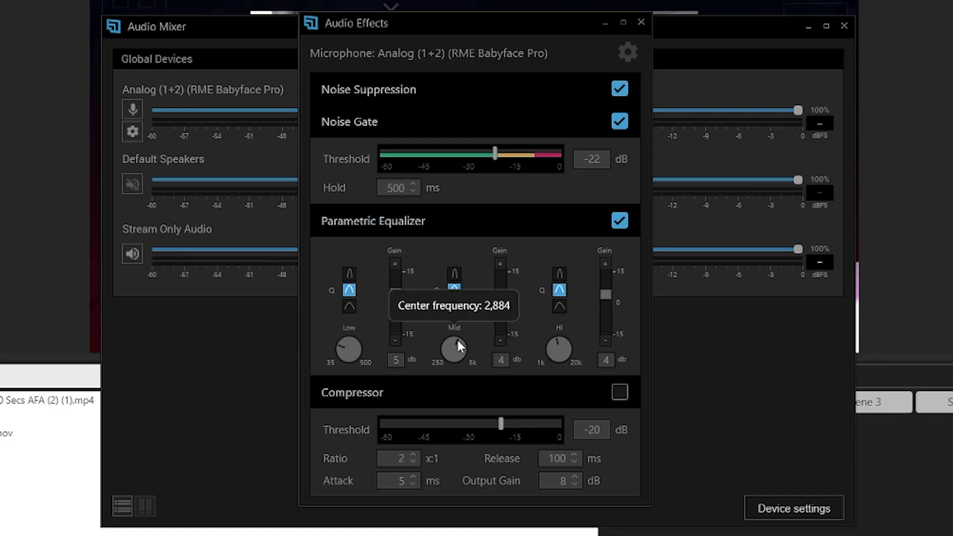
Turn the mic EQ's Mid knob down until its centre frequency reads about 1,603 Hz
drag(457, 340, 437, 346)
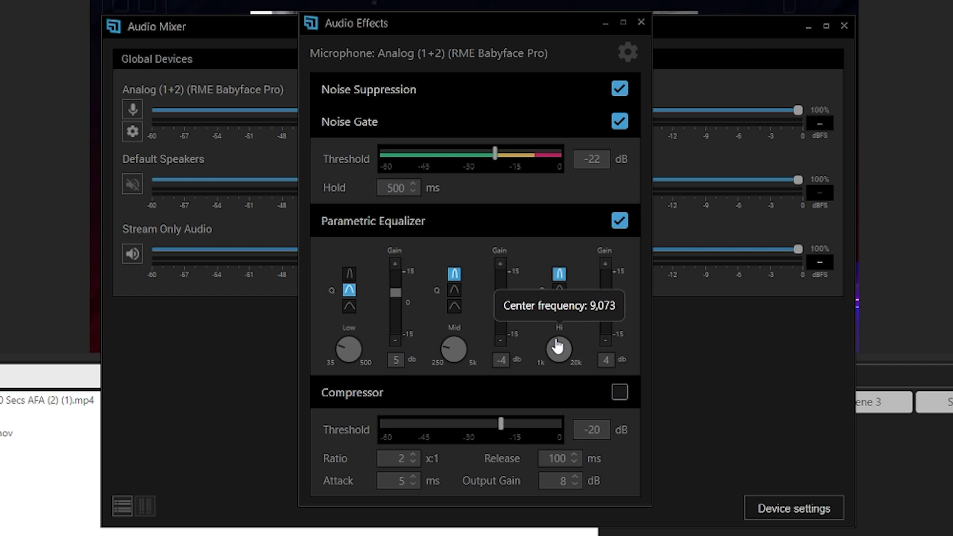
Raise the EQ Hi band's centre frequency toward about 19,231 Hz
mouse_move(561, 346)
mouse_down()
mouse_move(561, 362)
mouse_move(551, 336)
mouse_up()
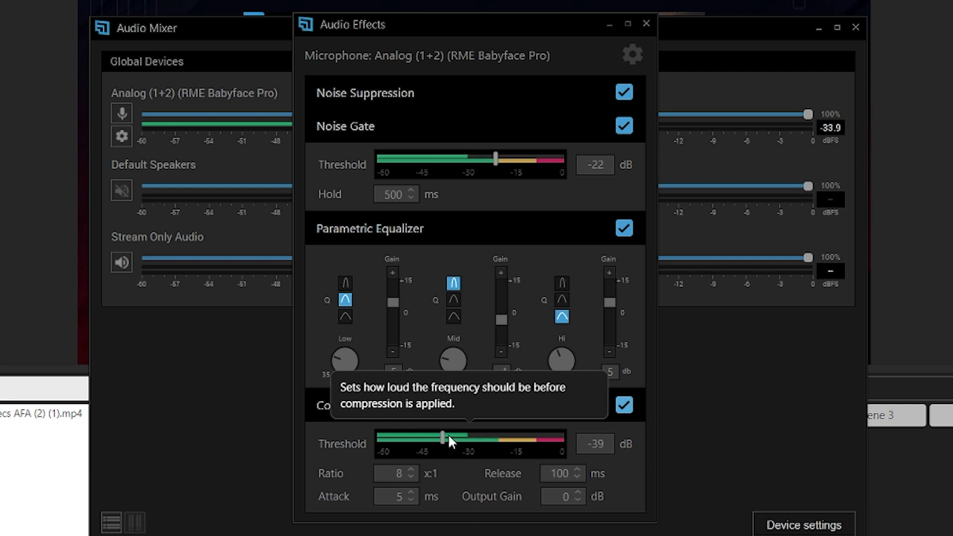
Drag the mic compressor's Threshold slider up to about -21 dB
drag(448, 437, 493, 439)
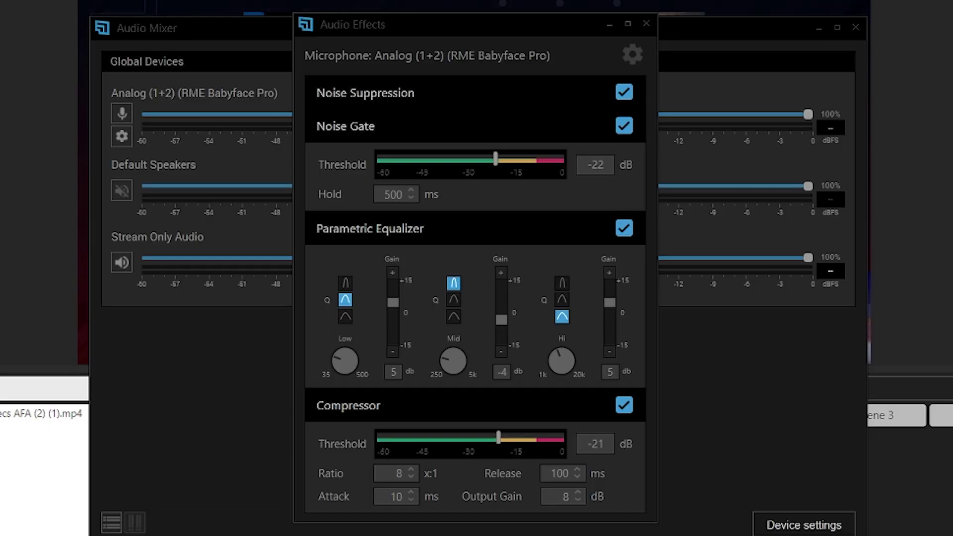
Lower the mic compressor ratio to 2:1 and raise its output gain
click(412, 477)
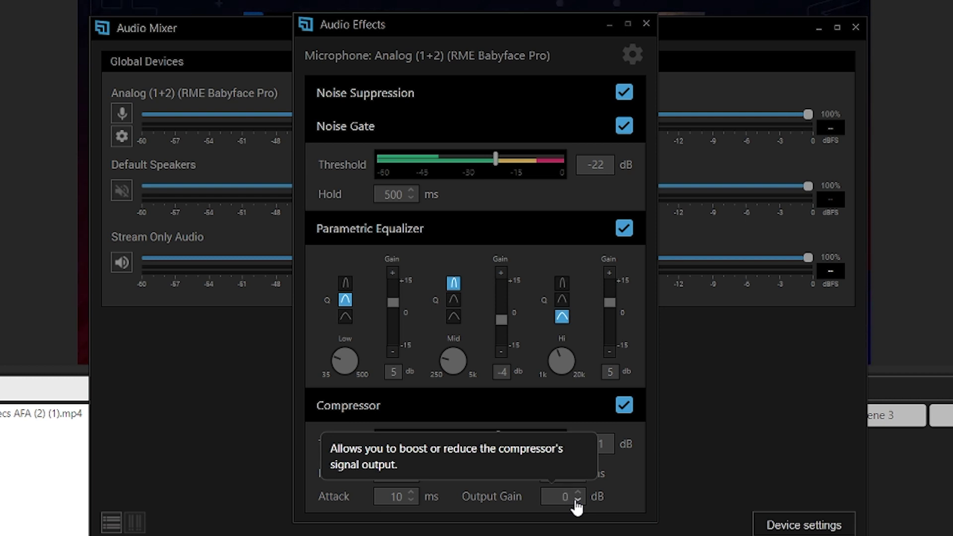
click(566, 496)
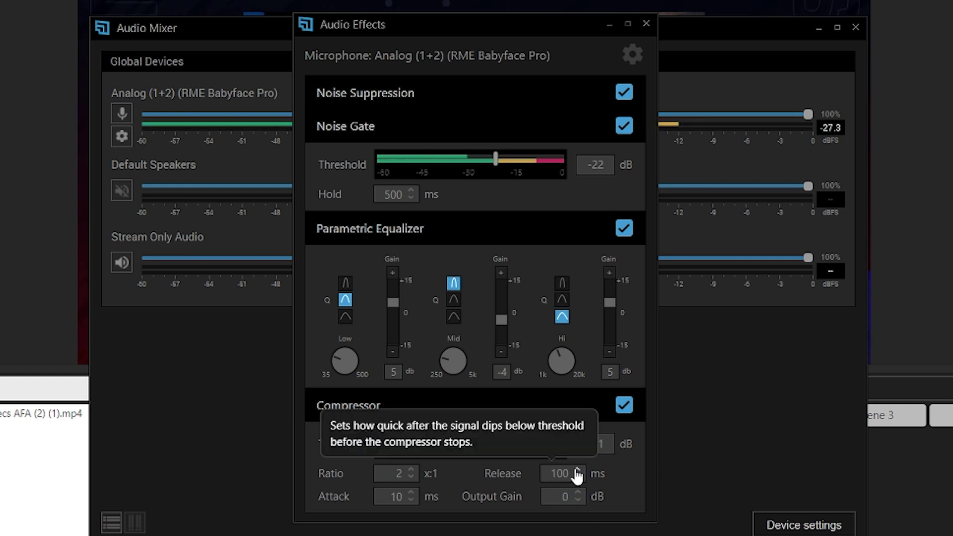
double_click(578, 494)
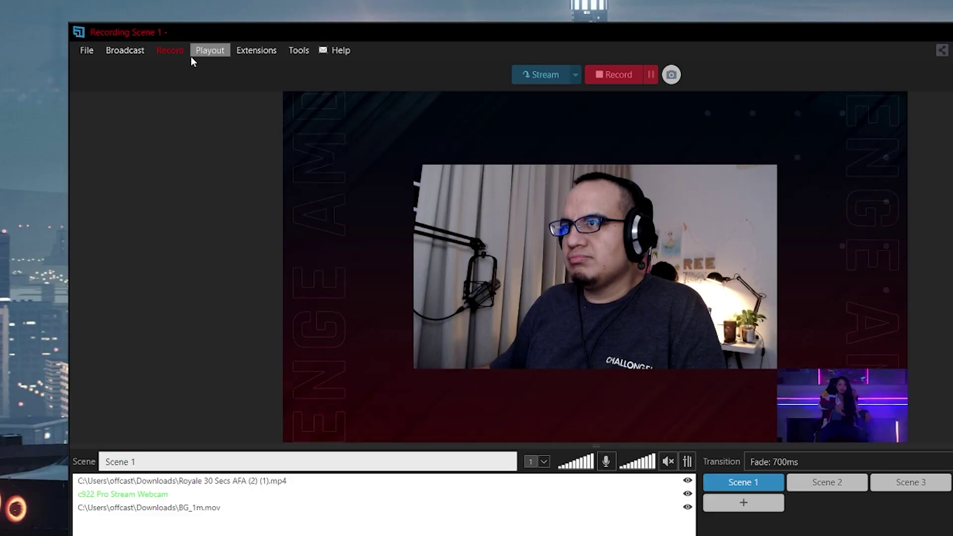
Start a local recording of Scene 1 from the Record menu
click(182, 50)
click(190, 94)
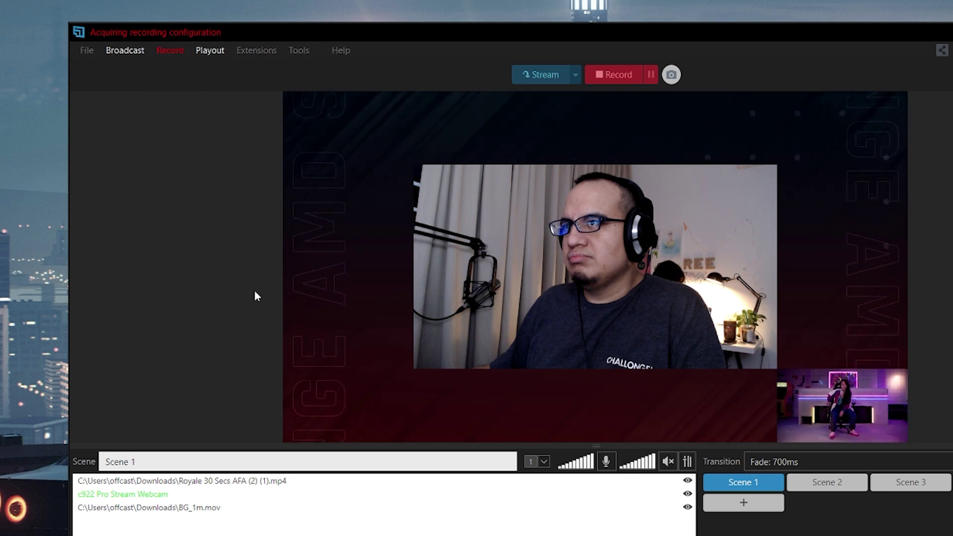